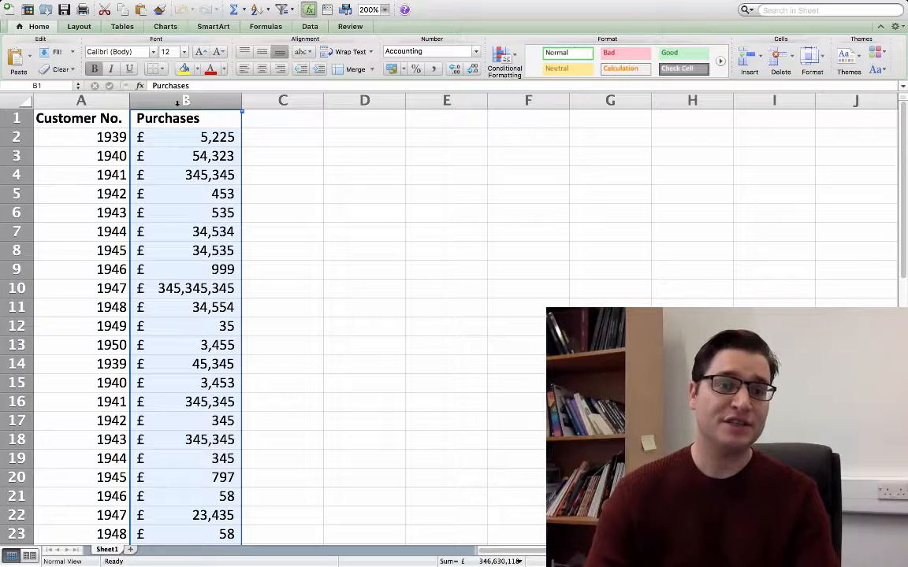
- Examine the customer numbers and purchases in the data sheet, comparing the repeated rows that belong to the first customer
left_click(180, 173)
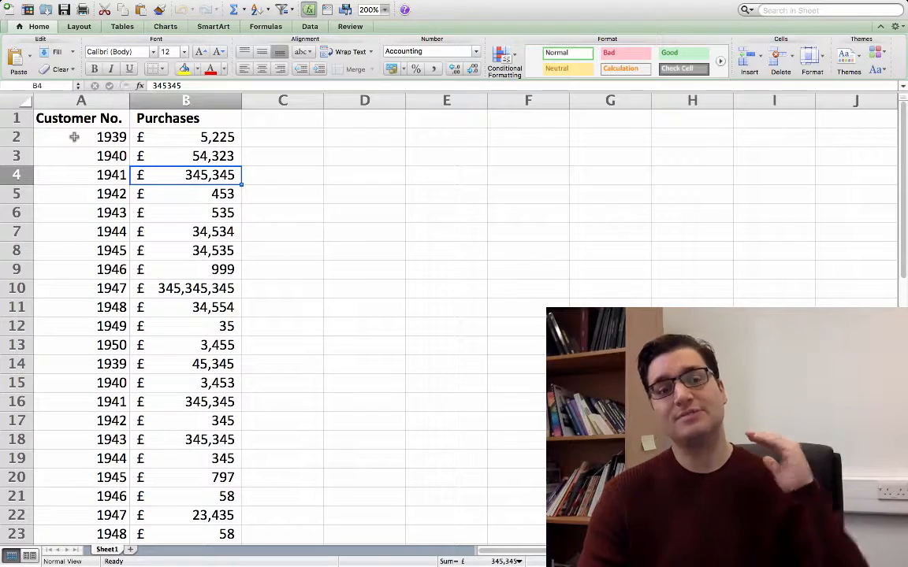
left_click(74, 137)
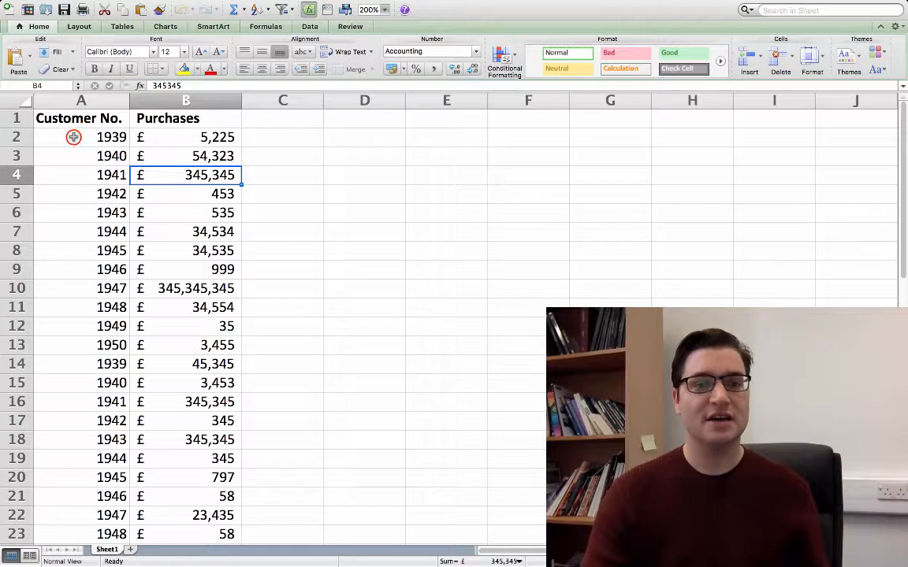
left_click_drag(73, 138, 209, 137)
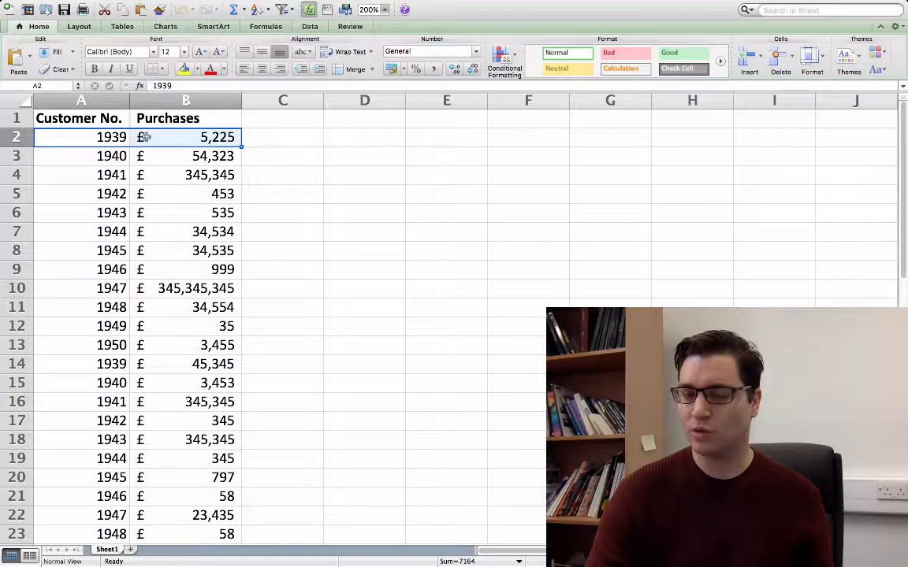
left_click_drag(73, 364, 186, 364)
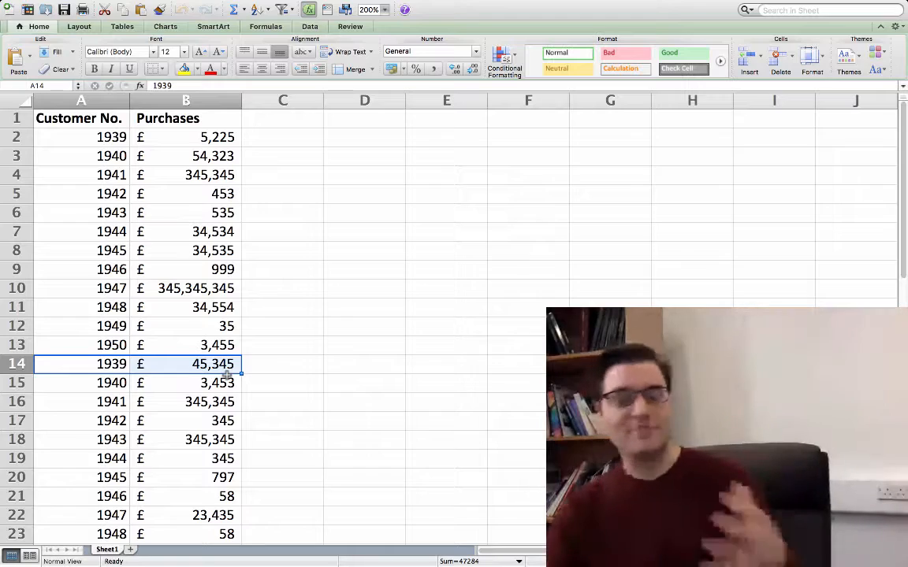
scroll(225, 366, "down", 5)
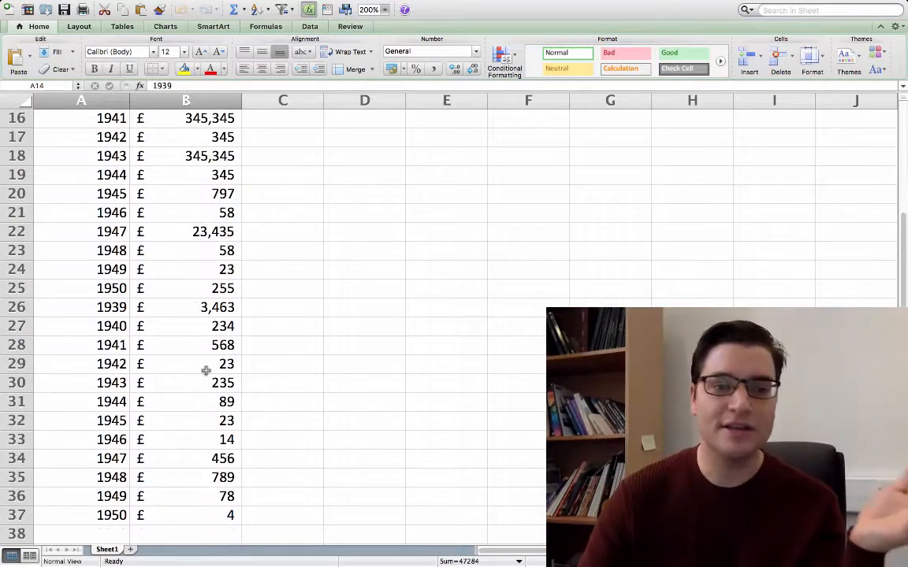
scroll(189, 366, "up", 5)
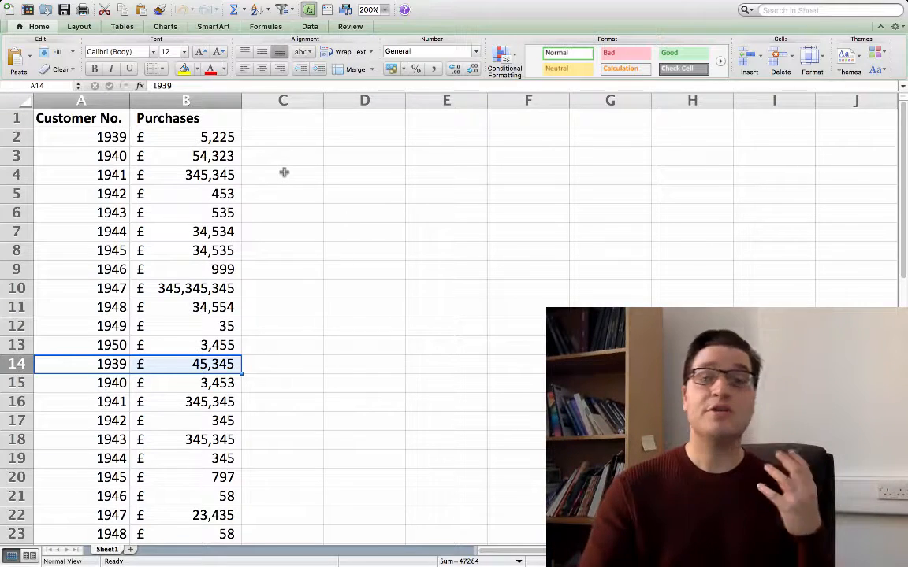
- Select the Customer No. and Purchases columns and create a PivotTable from them on a new sheet
left_click(151, 156)
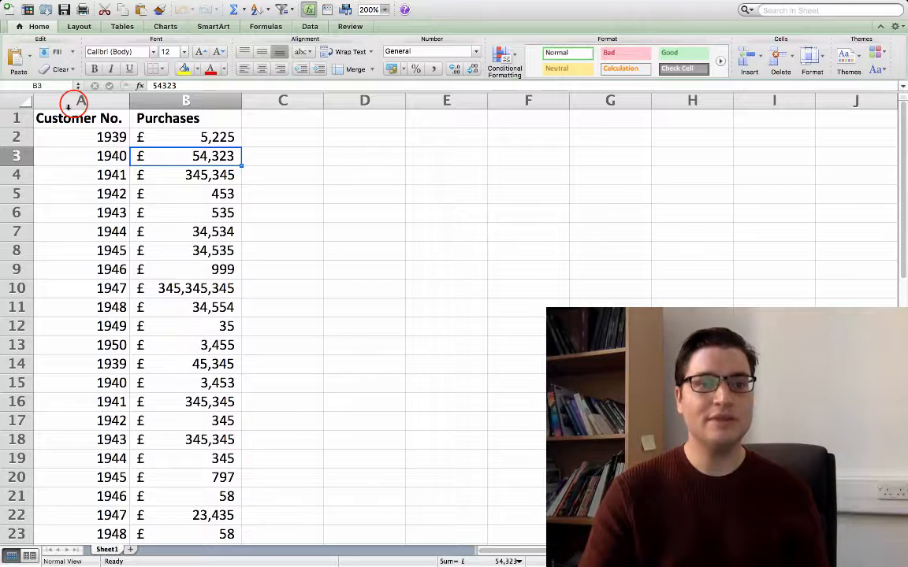
key("super+a")
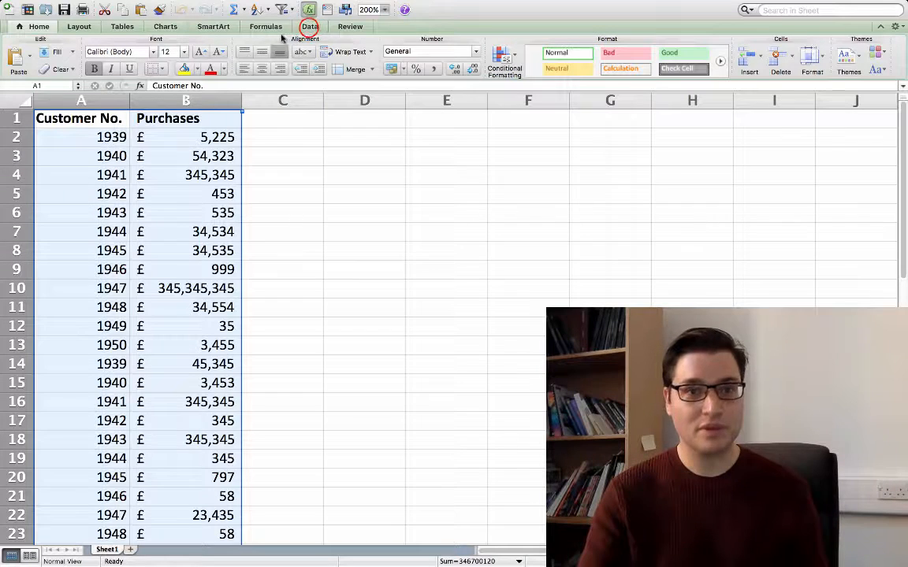
left_click(309, 27)
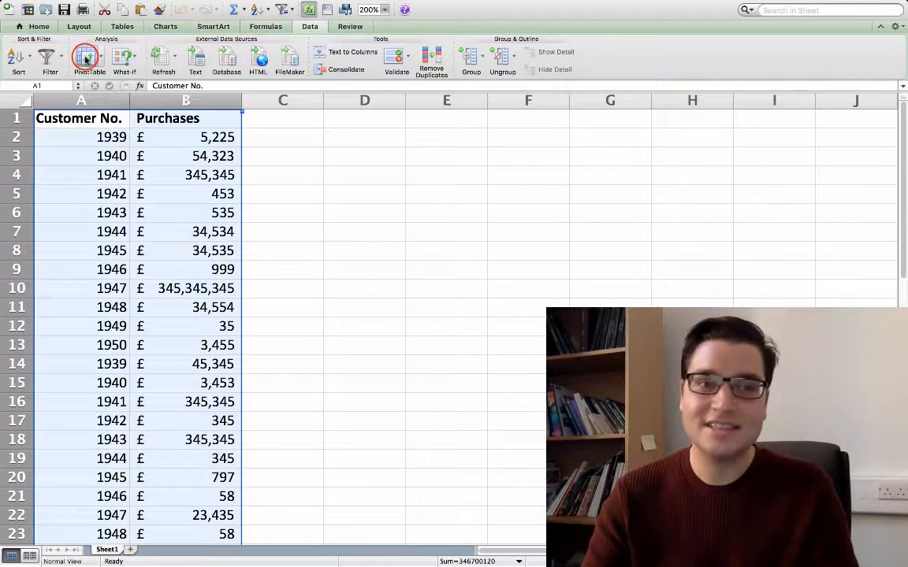
left_click(86, 63)
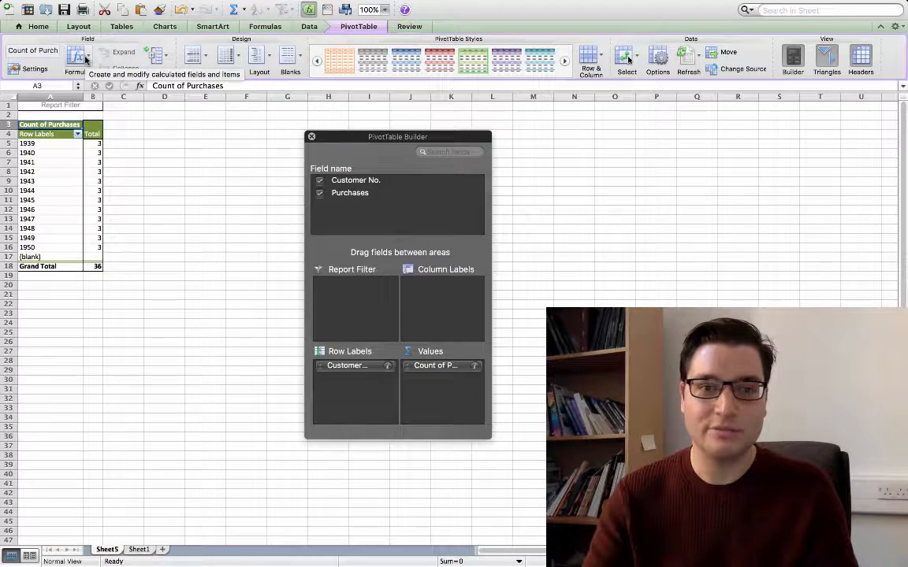
- Magnify the pivot table sheet to 200% and move the PivotTable Builder closer to the table
left_click(131, 7)
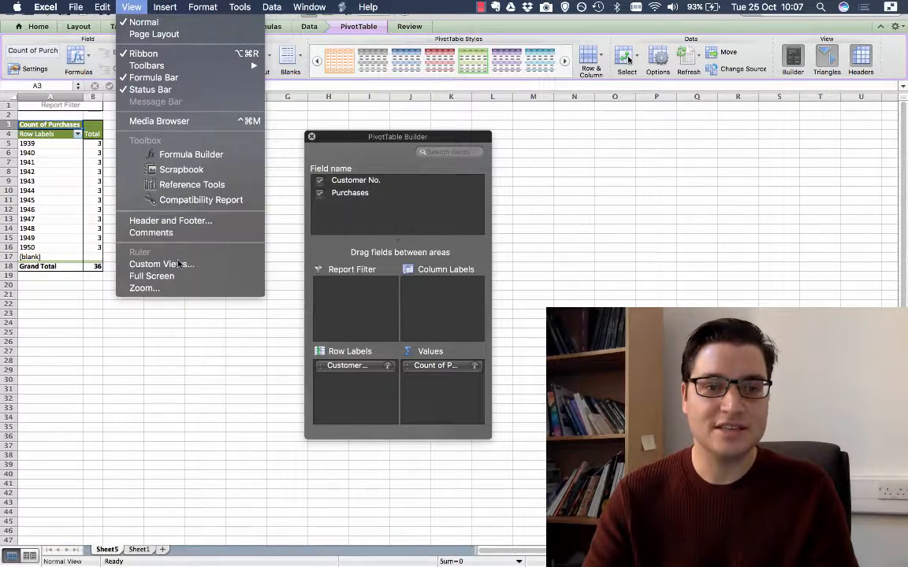
left_click(175, 287)
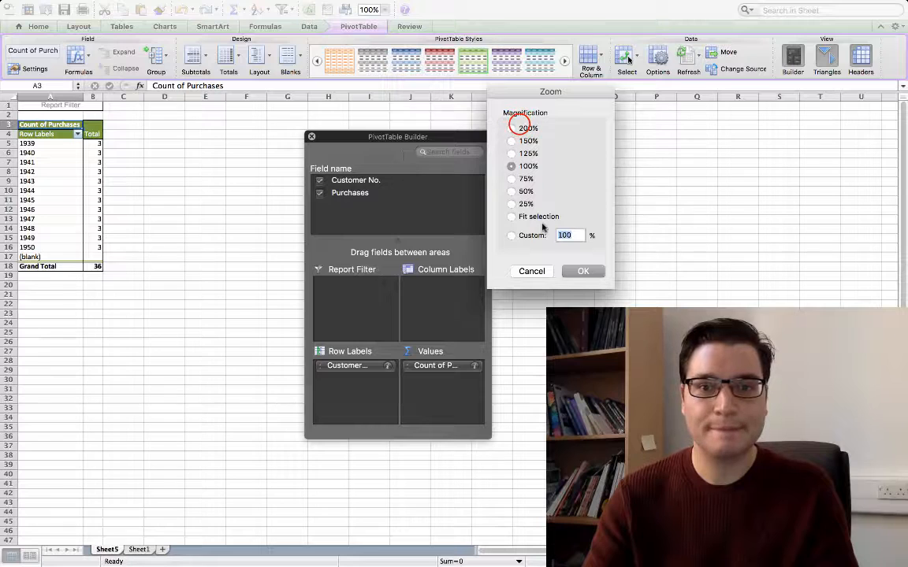
left_click(519, 127)
left_click(583, 271)
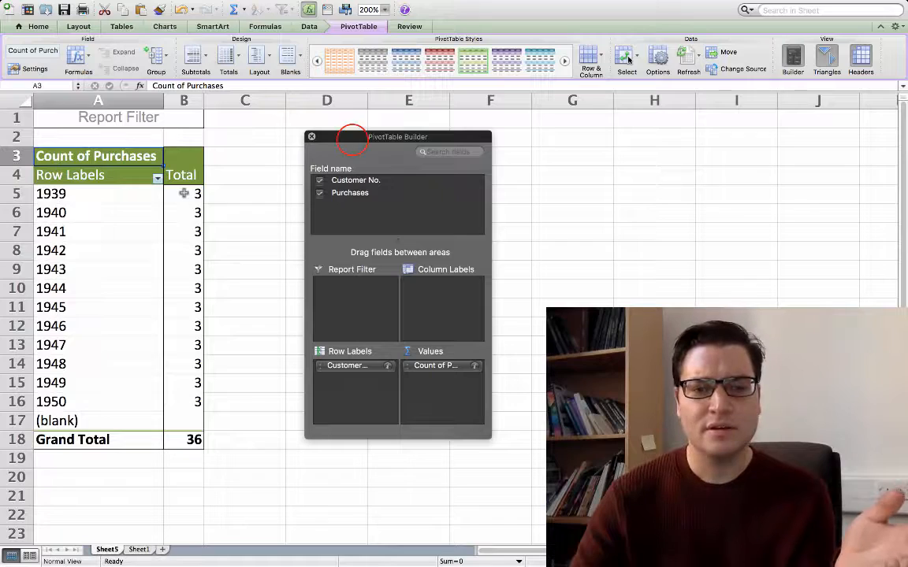
left_click_drag(352, 140, 308, 150)
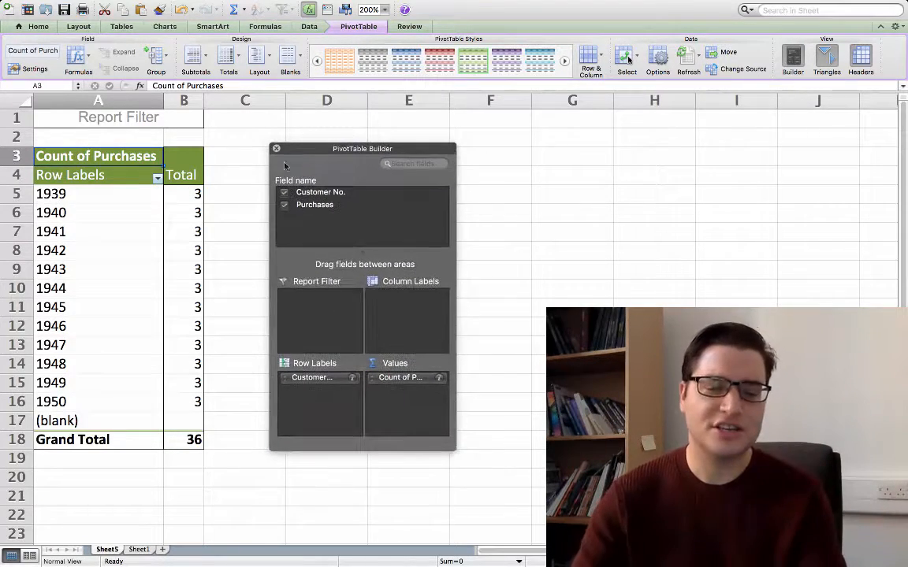
- Check the Customer No. field settings without changing them, and examine the row labels heading and the first customer's purchase count
left_click(352, 380)
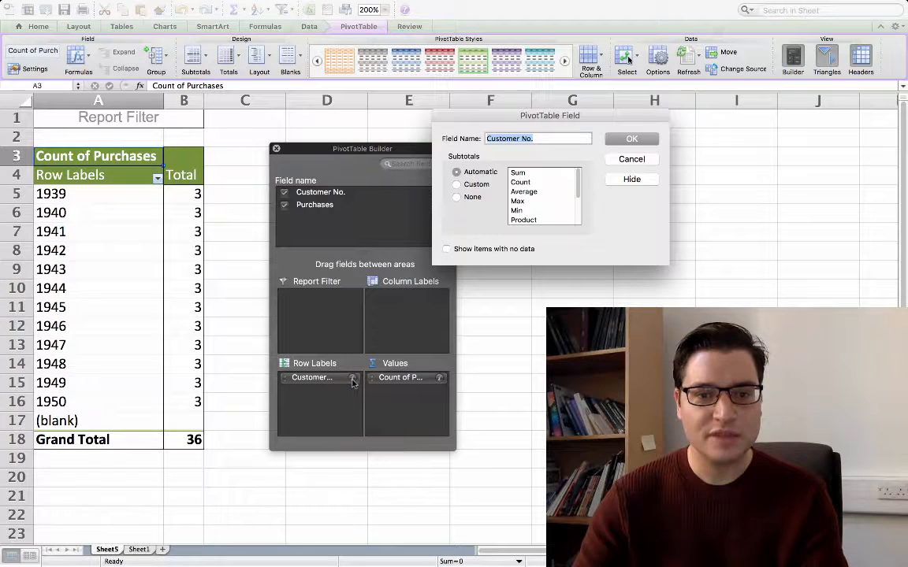
left_click(631, 159)
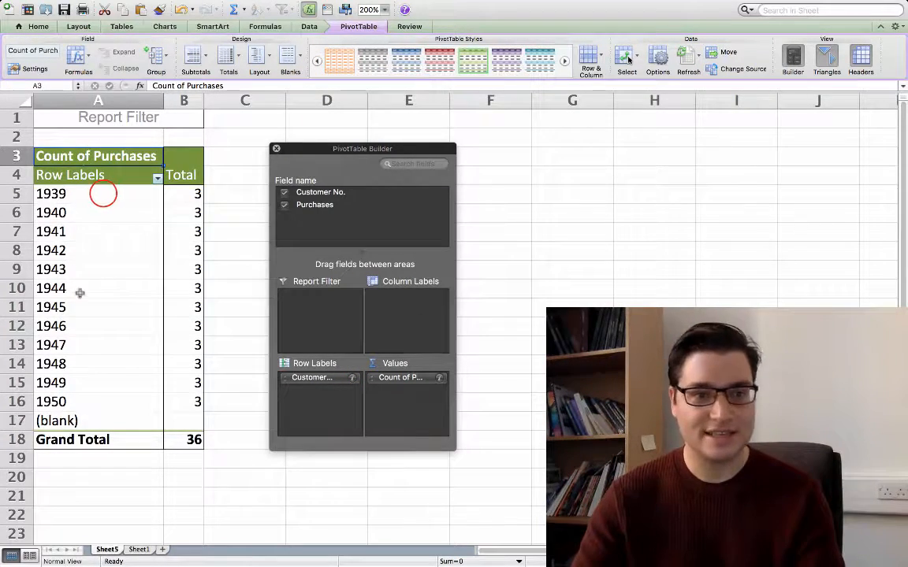
left_click(98, 181)
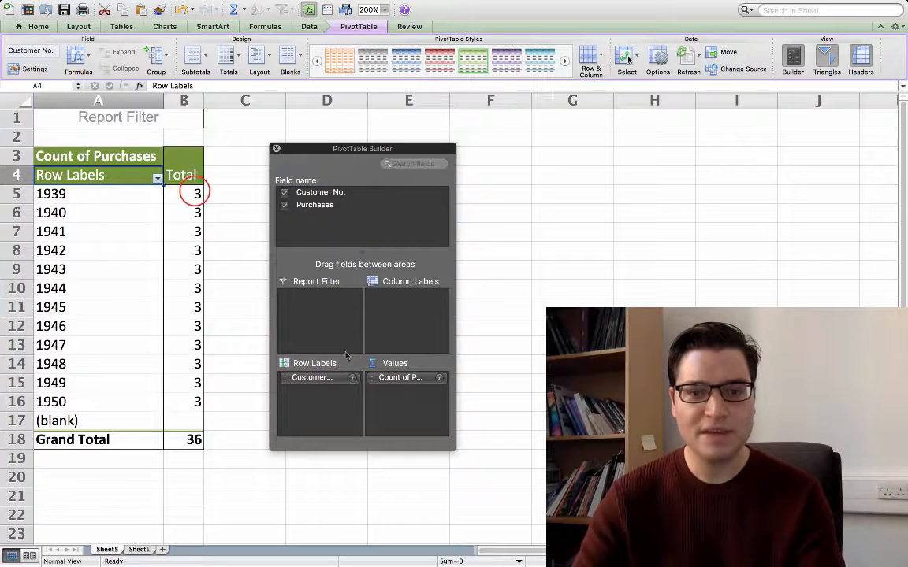
left_click(186, 195)
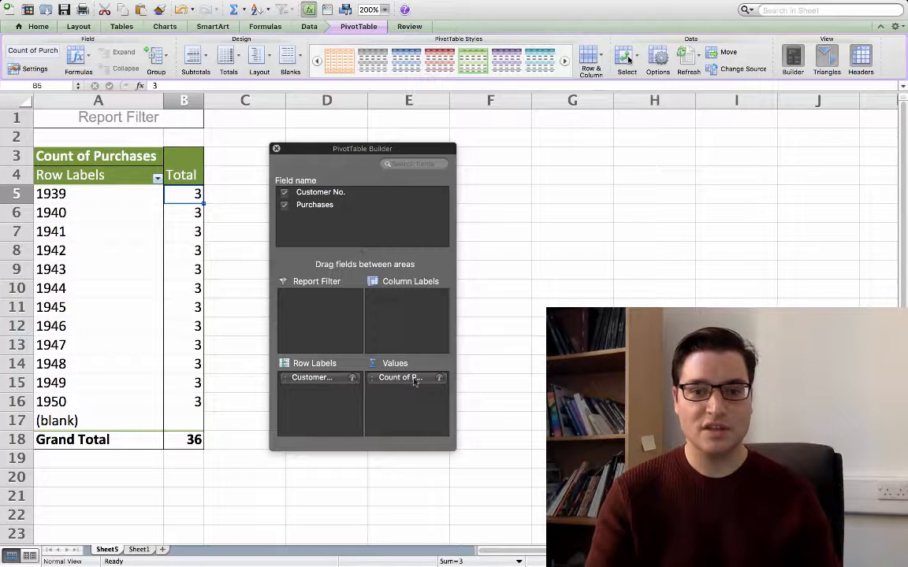
- Summarize the Purchases value field by Average instead of Count, and close the PivotTable Builder
left_click(440, 380)
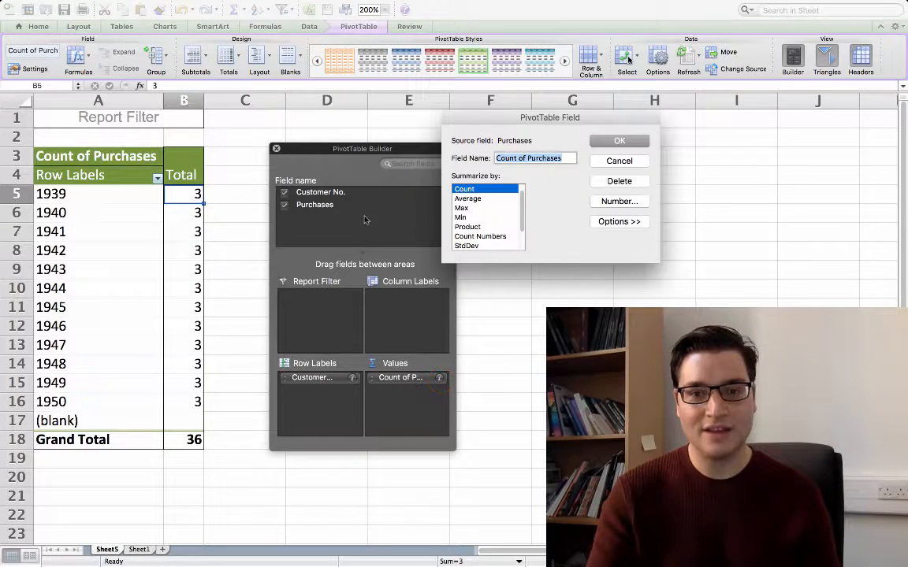
left_click_drag(455, 115, 447, 114)
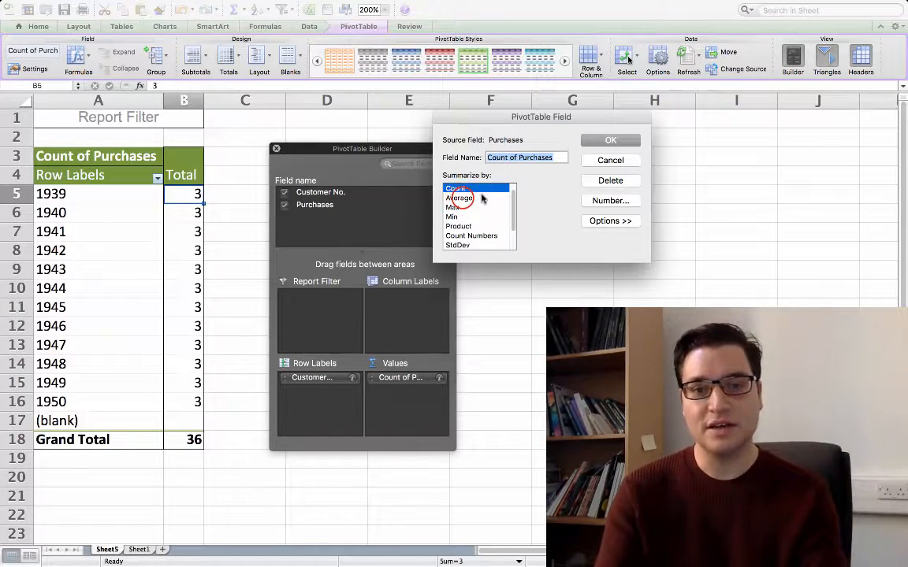
left_click(481, 198)
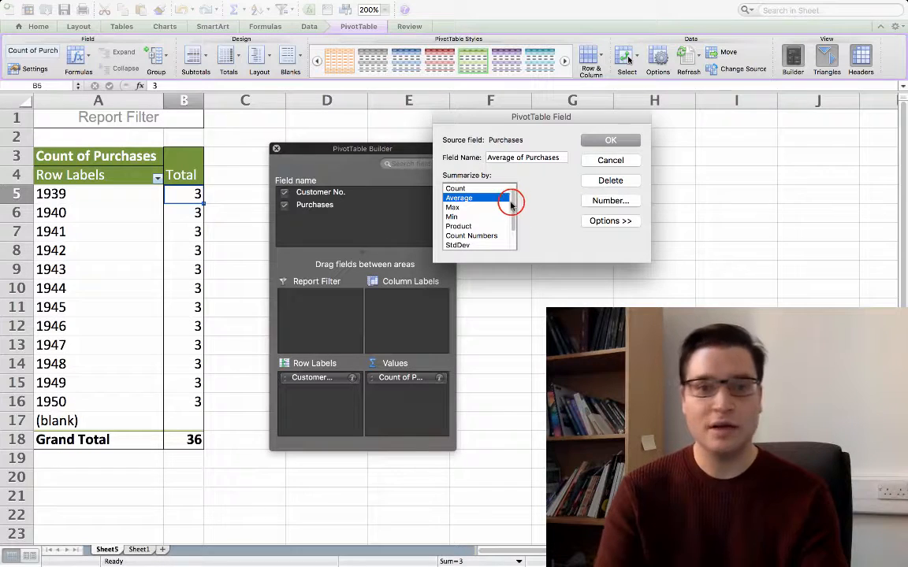
scroll(508, 211, "down", 4)
scroll(508, 221, "up", 4)
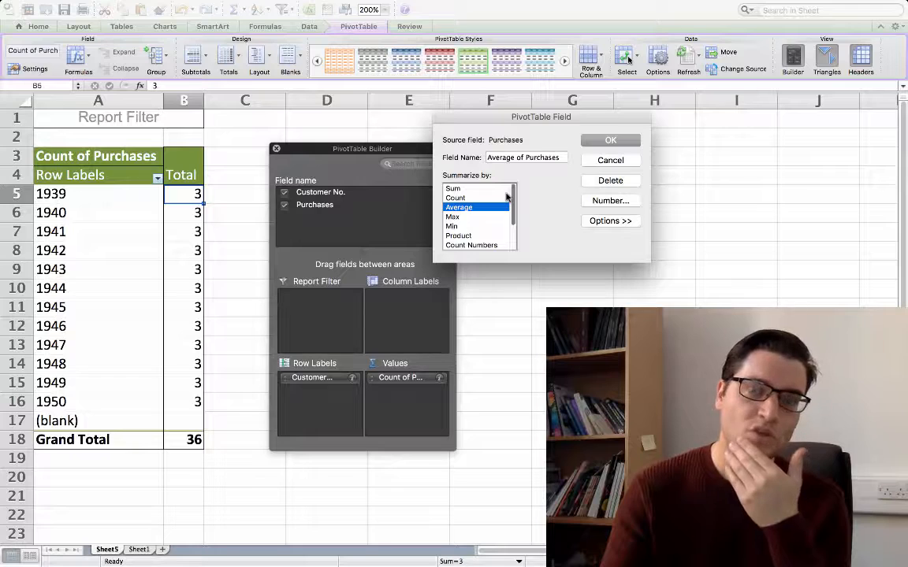
scroll(508, 199, "down", 3)
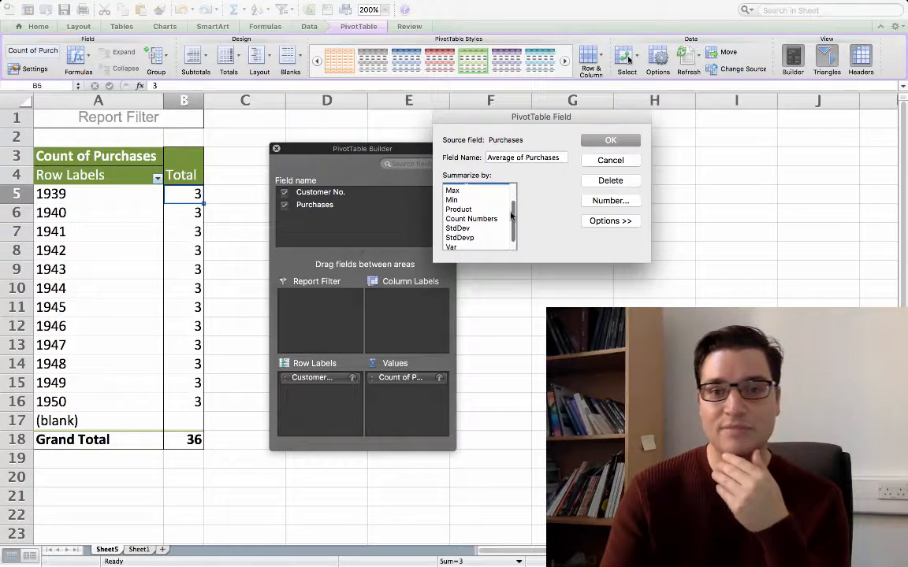
scroll(513, 189, "up", 3)
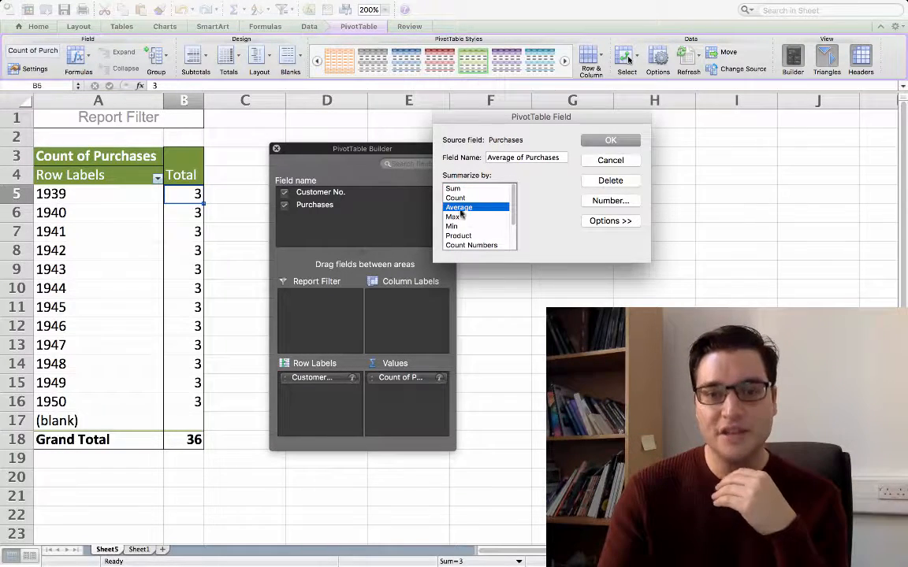
left_click(610, 138)
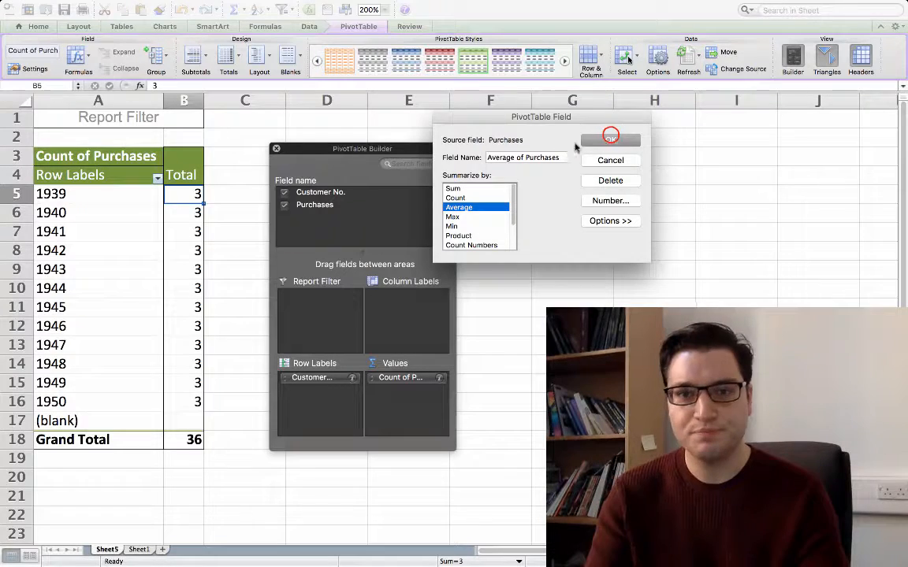
left_click_drag(277, 151, 323, 157)
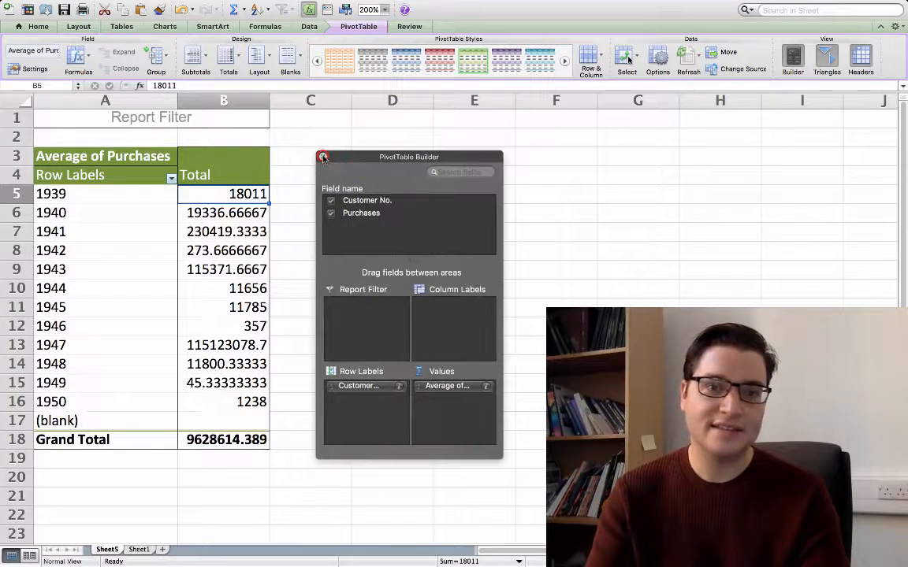
left_click(324, 158)
- Format column B of the pivot table as Accounting with 0 decimal places and the £ symbol
left_click(222, 100)
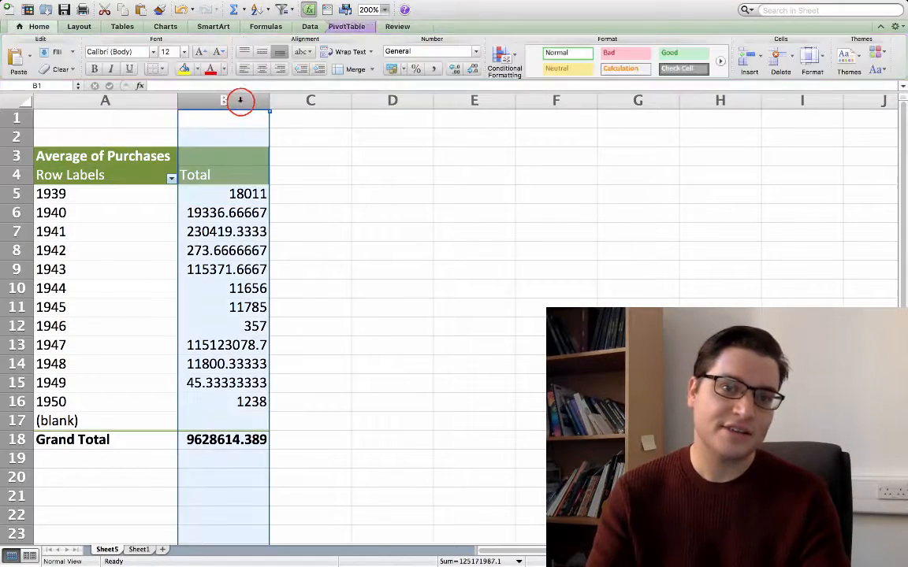
left_click(201, 6)
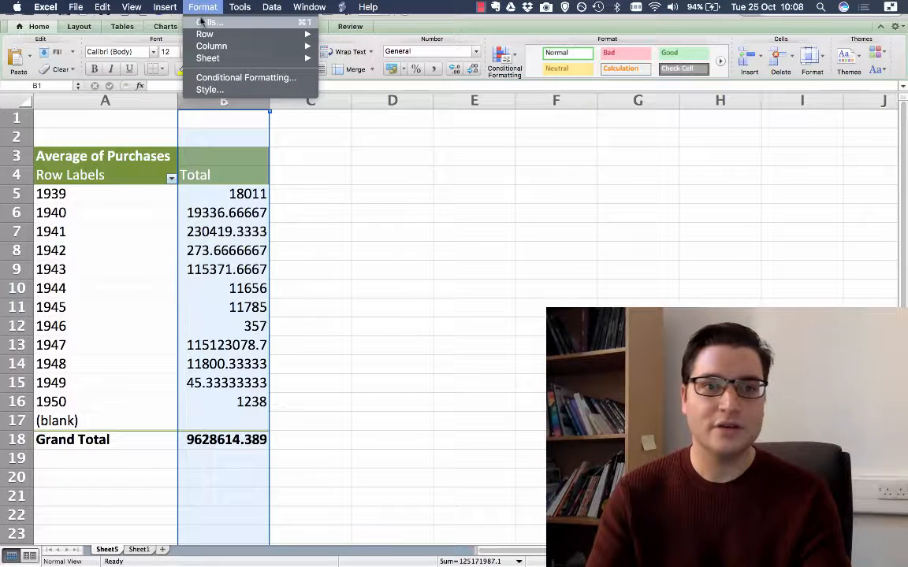
left_click(208, 22)
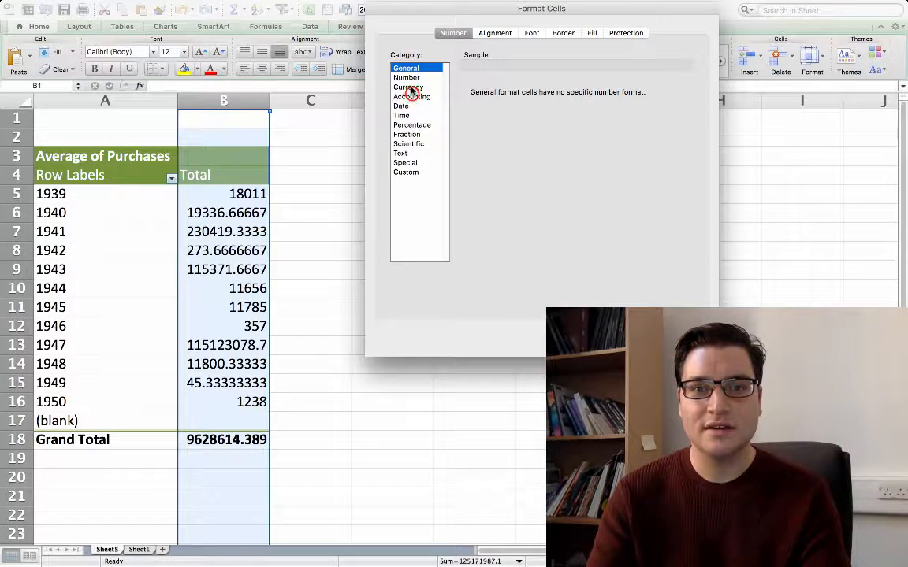
left_click(412, 95)
left_click(540, 96)
left_click(540, 95)
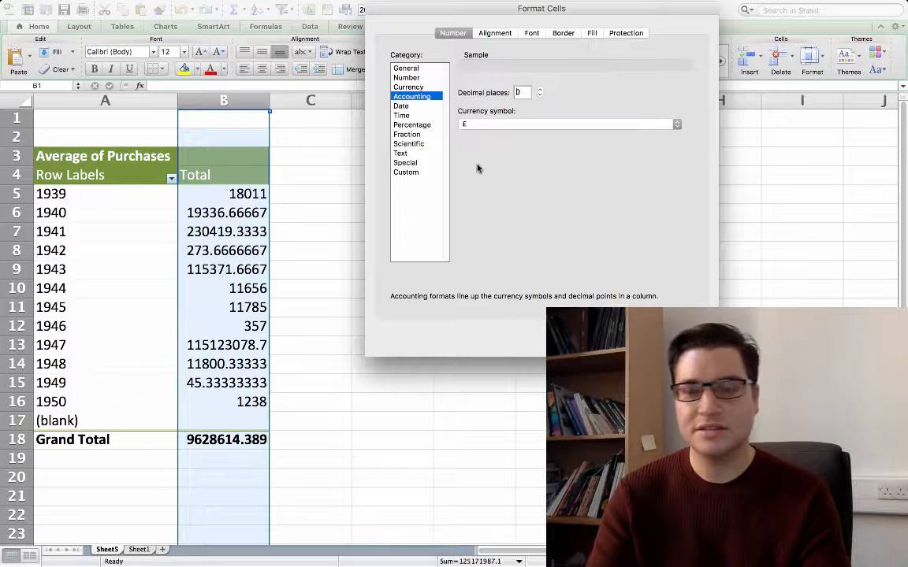
key("Return")
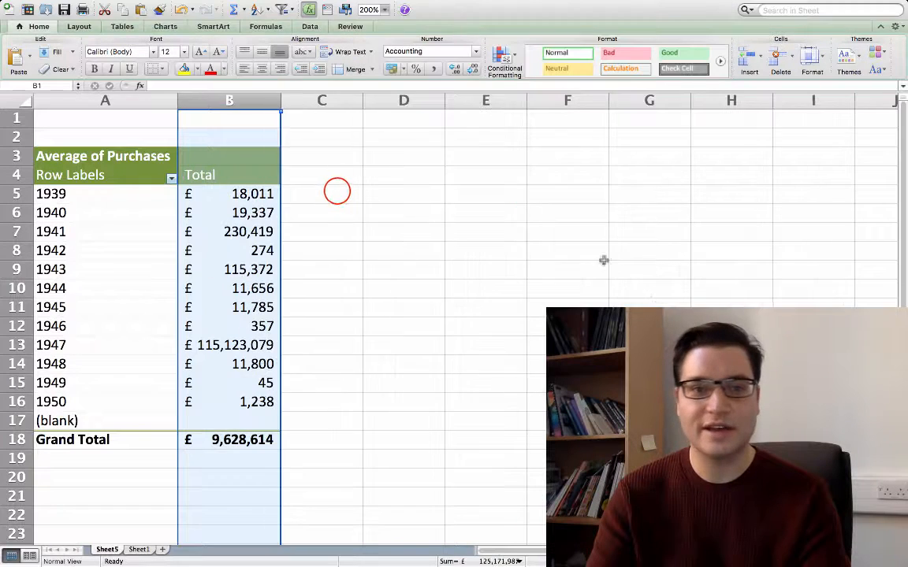
left_click(336, 190)
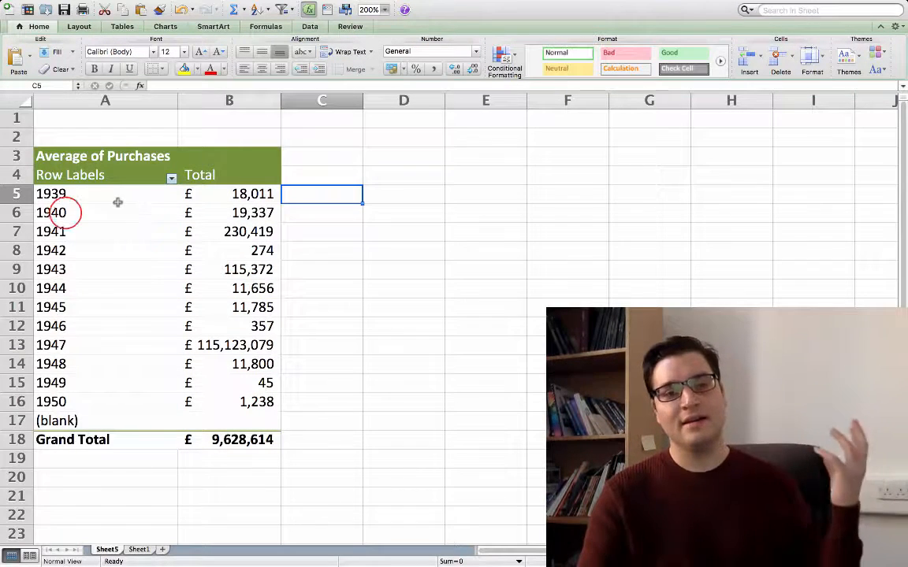
- Filter the pivot table's row labels to a single customer by deselecting all customers, searching for that customer's number and including only it
left_click(63, 213)
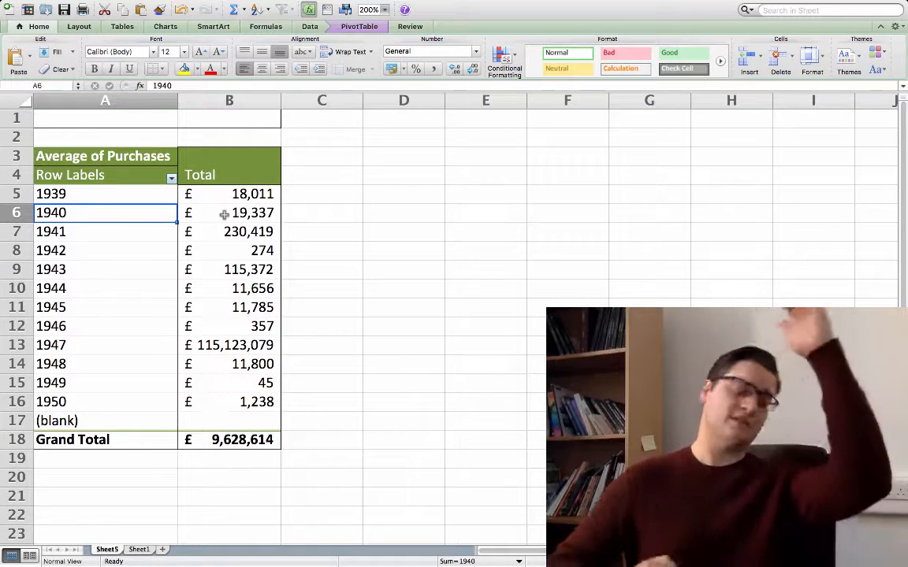
left_click(172, 179)
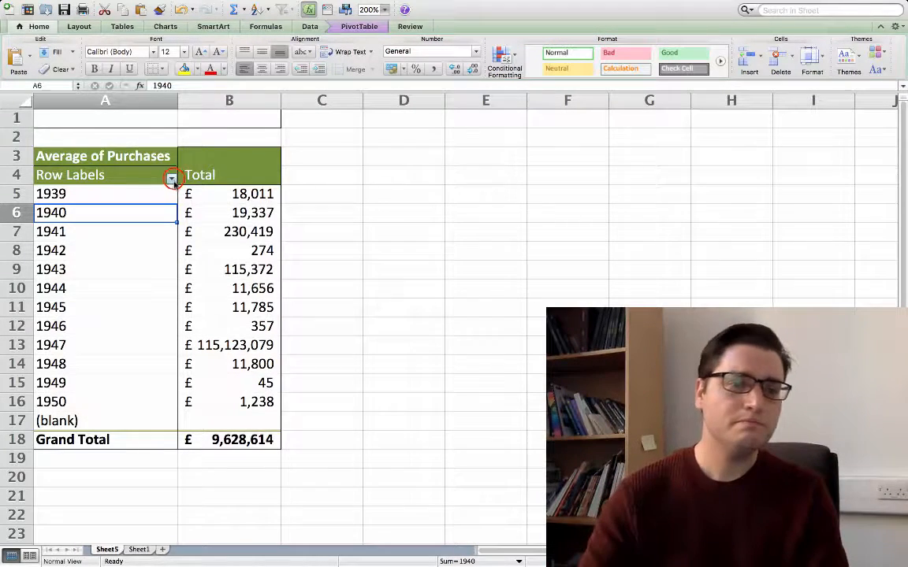
left_click(206, 295)
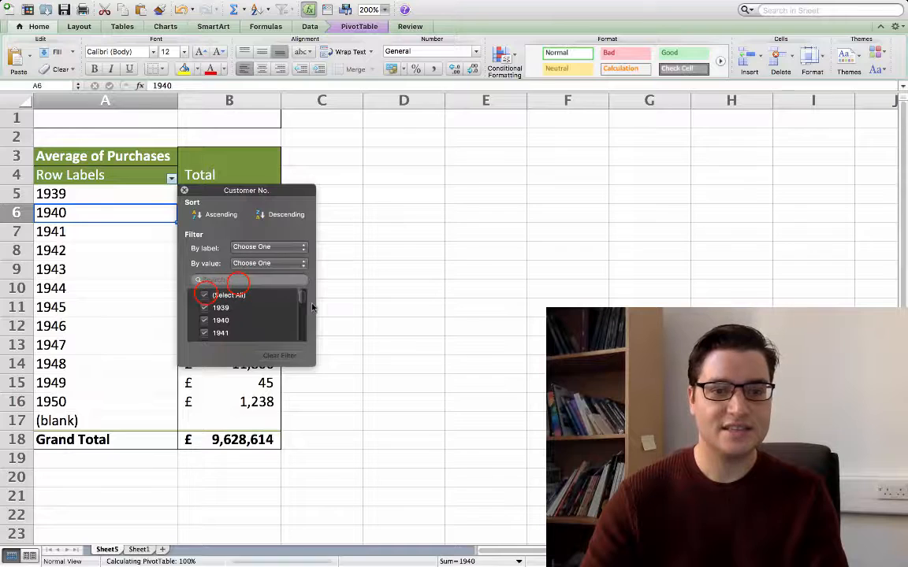
left_click(237, 281)
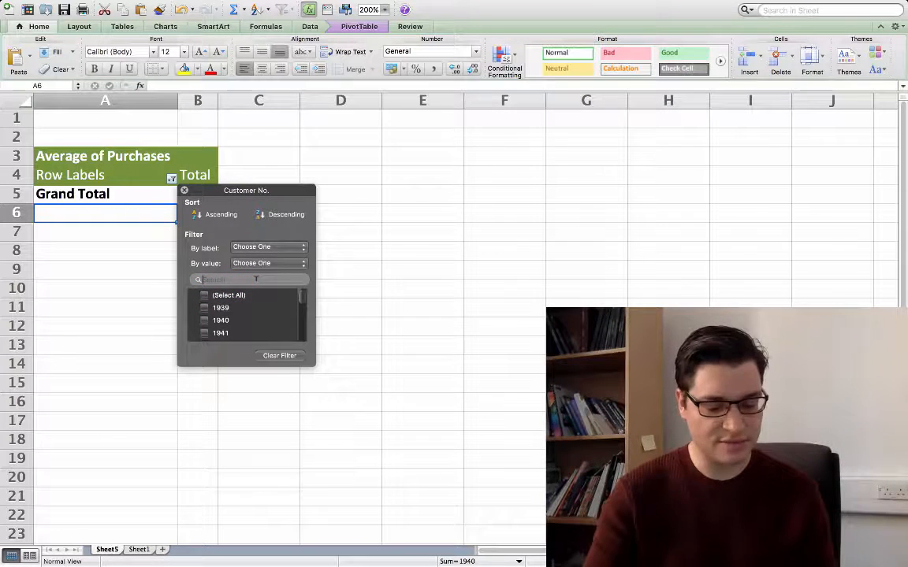
left_click(281, 340)
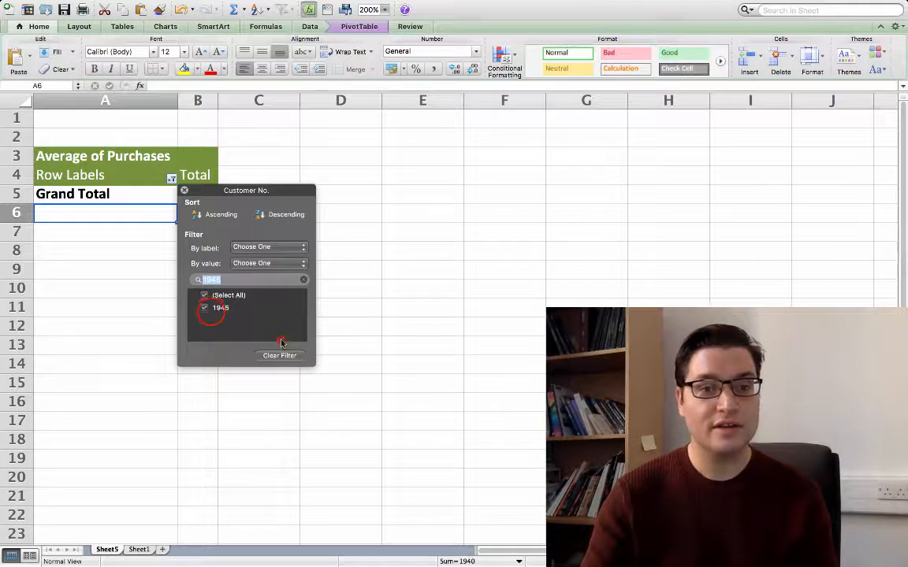
left_click(206, 309)
left_click(300, 189)
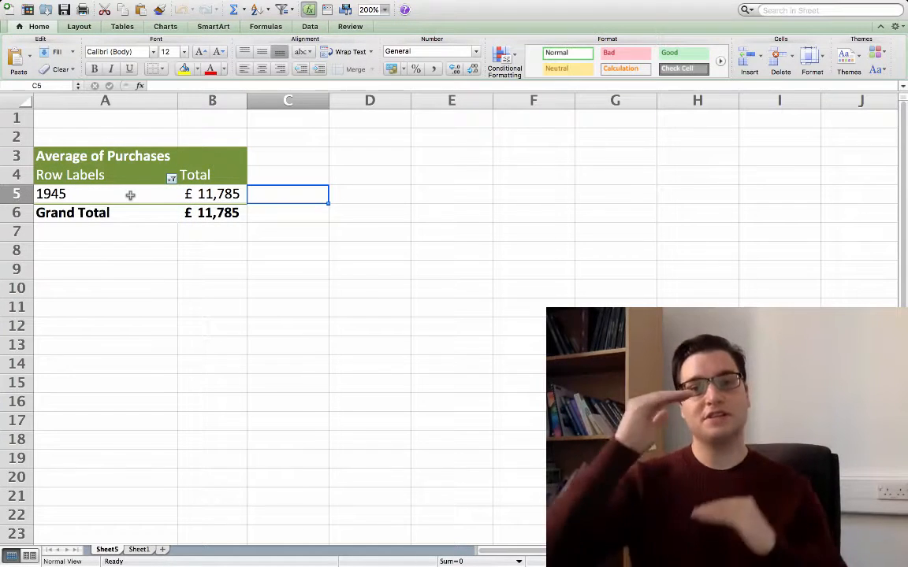
- Reselect all customers in the Customer No. filter of the row labels and close the filter window
left_click(171, 178)
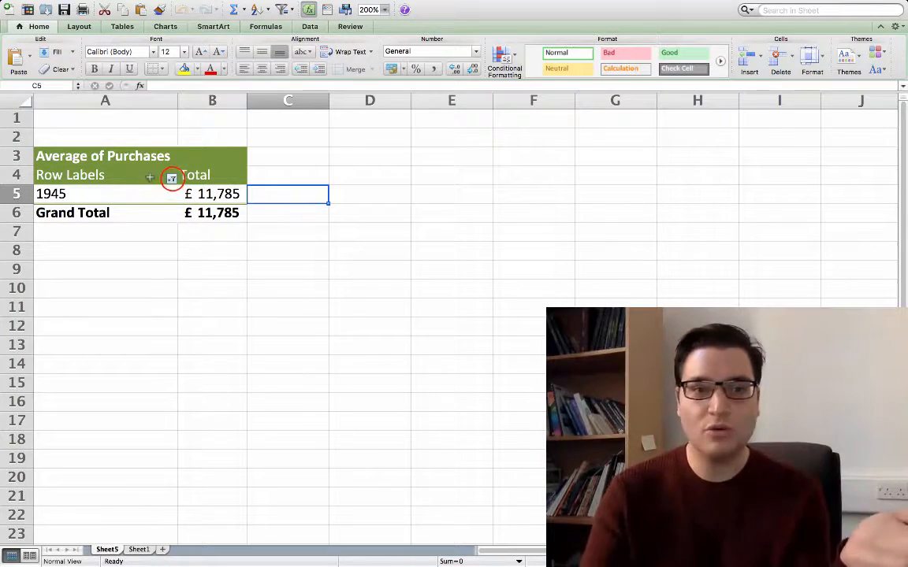
left_click(205, 295)
left_click(183, 190)
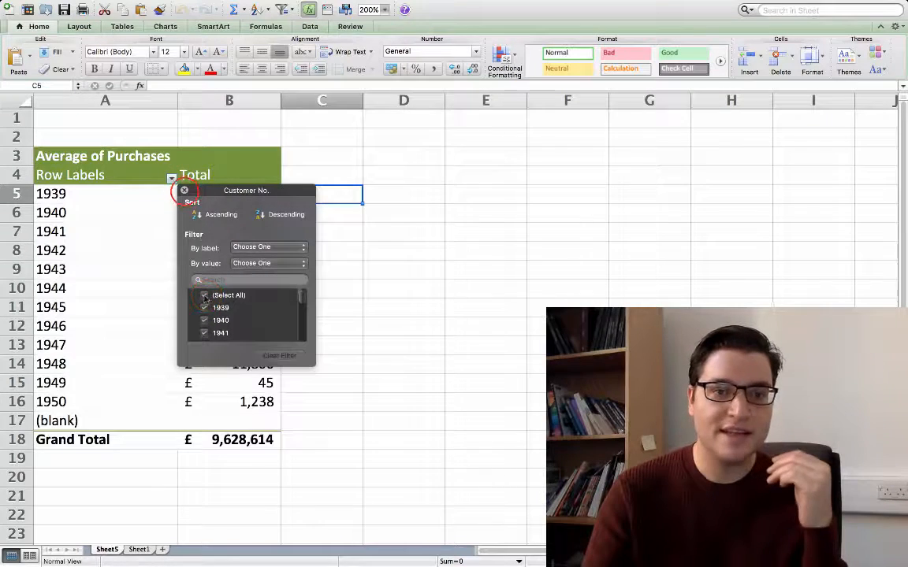
left_click(296, 173)
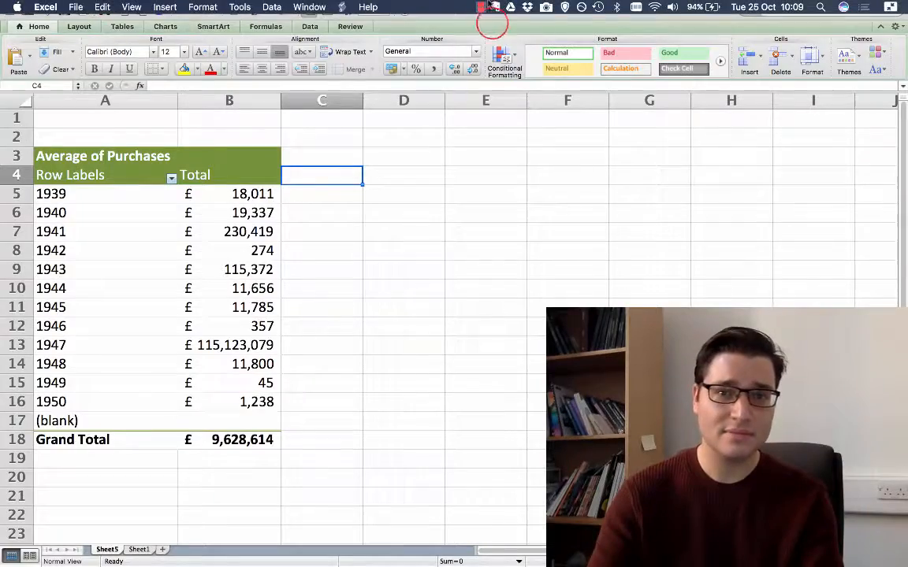
left_click(482, 7)
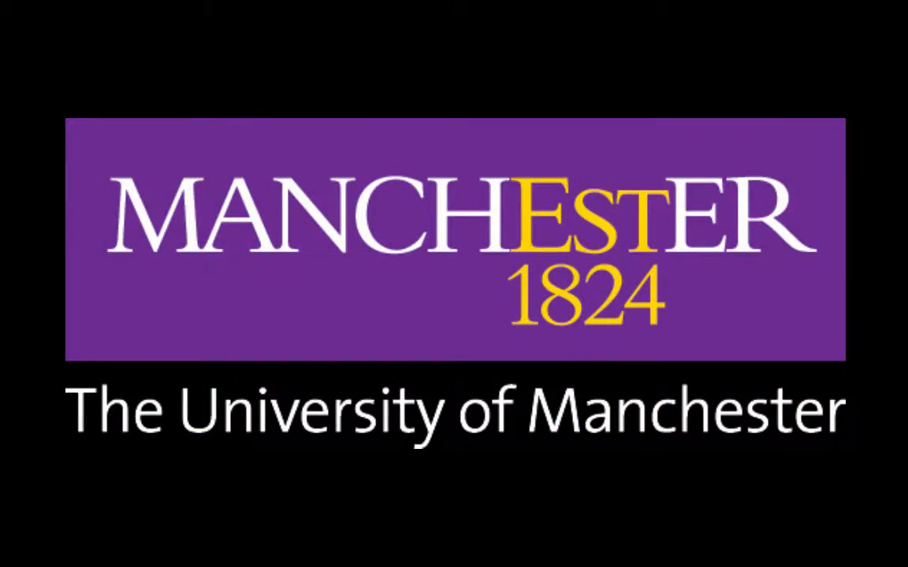